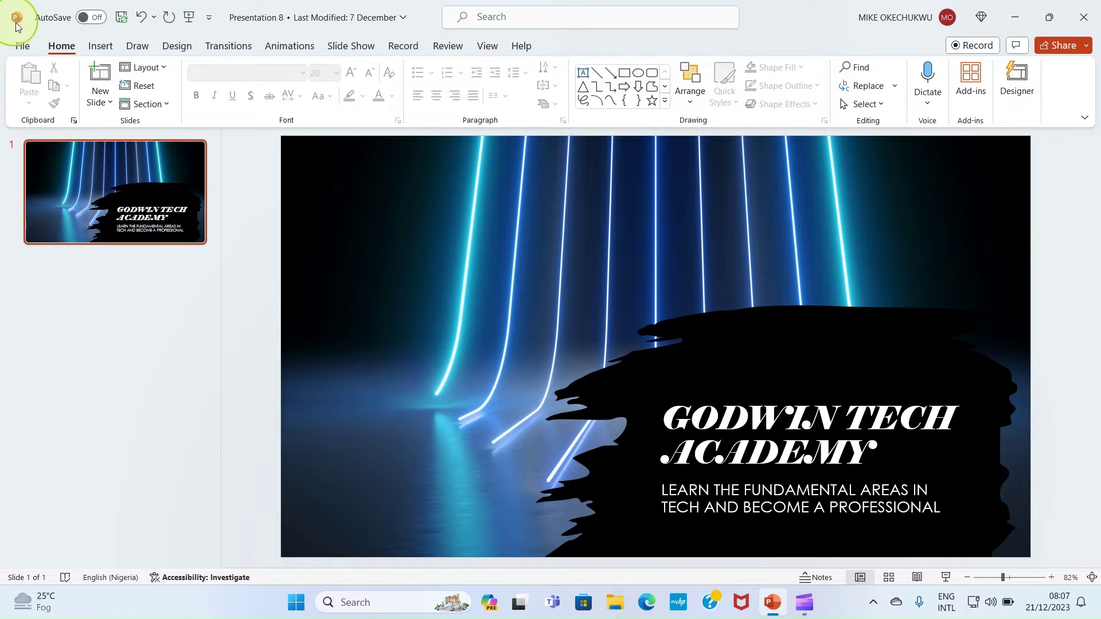
Step: Save the deck as 'Presentation 8' in the Documents folder via Save As
{"action": "left_click", "coordinate": [20, 45]}
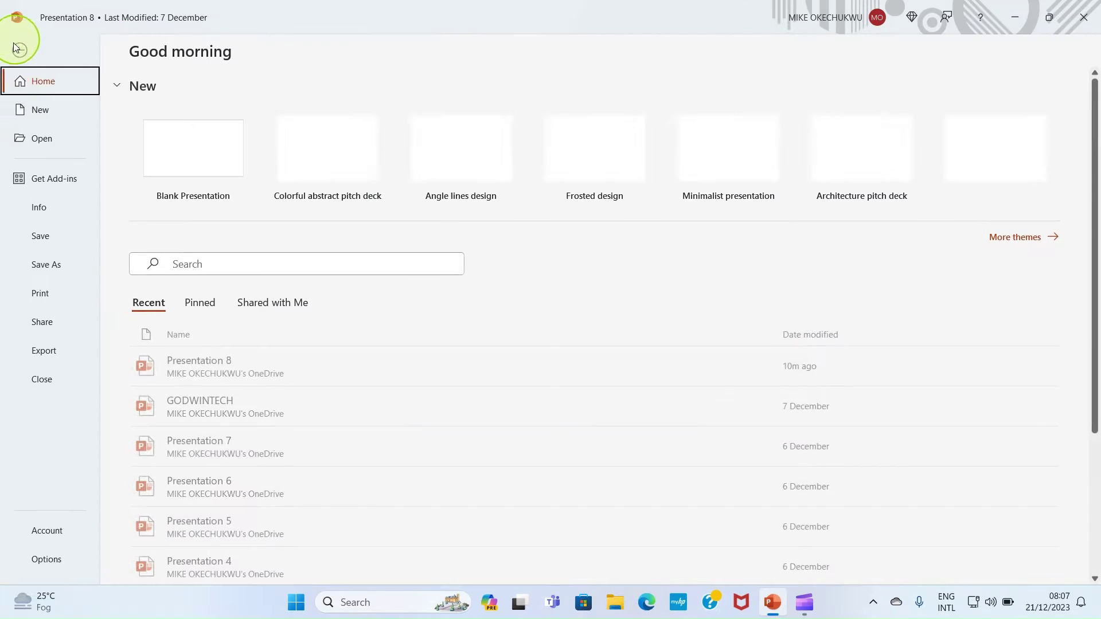
{"action": "left_click", "coordinate": [43, 267]}
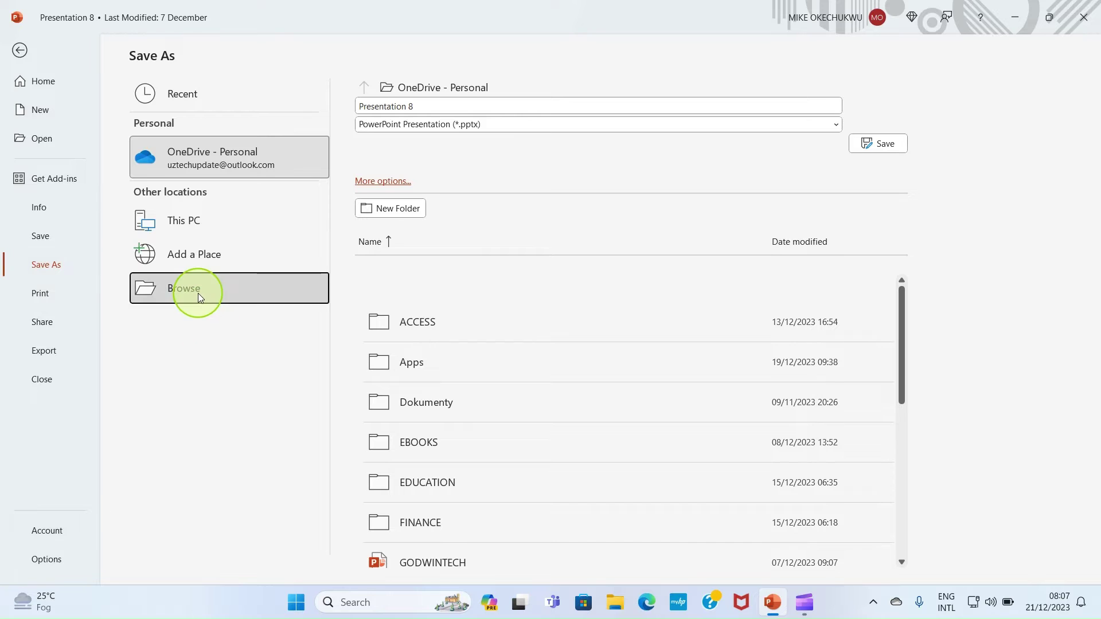
{"action": "left_click", "coordinate": [197, 294]}
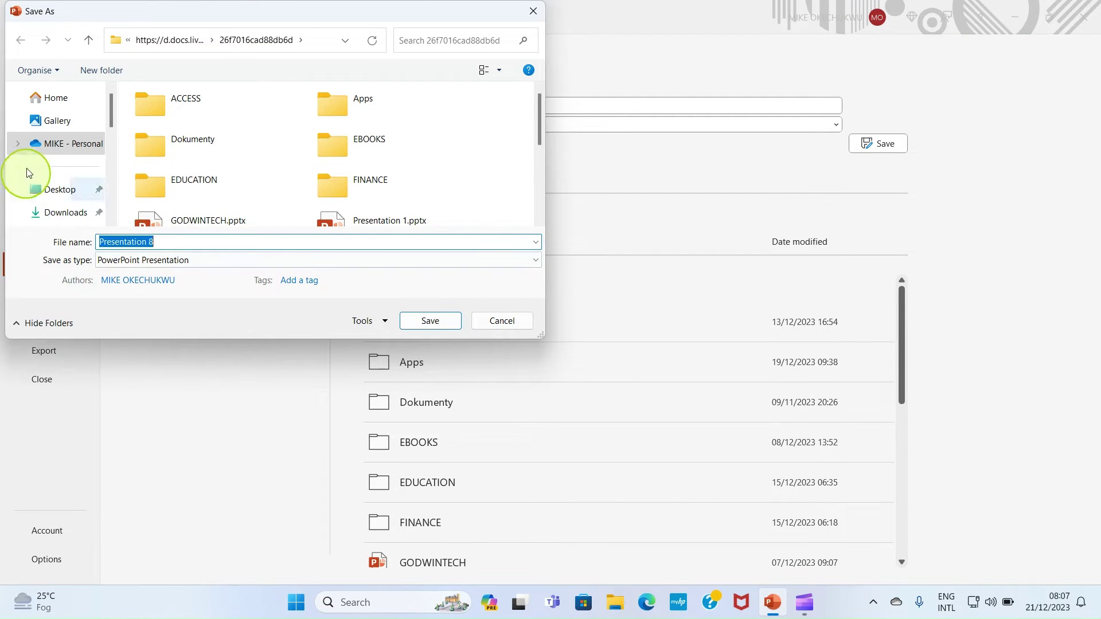
{"action": "scroll", "coordinate": [39, 179], "scroll_direction": "down", "scroll_amount": 1}
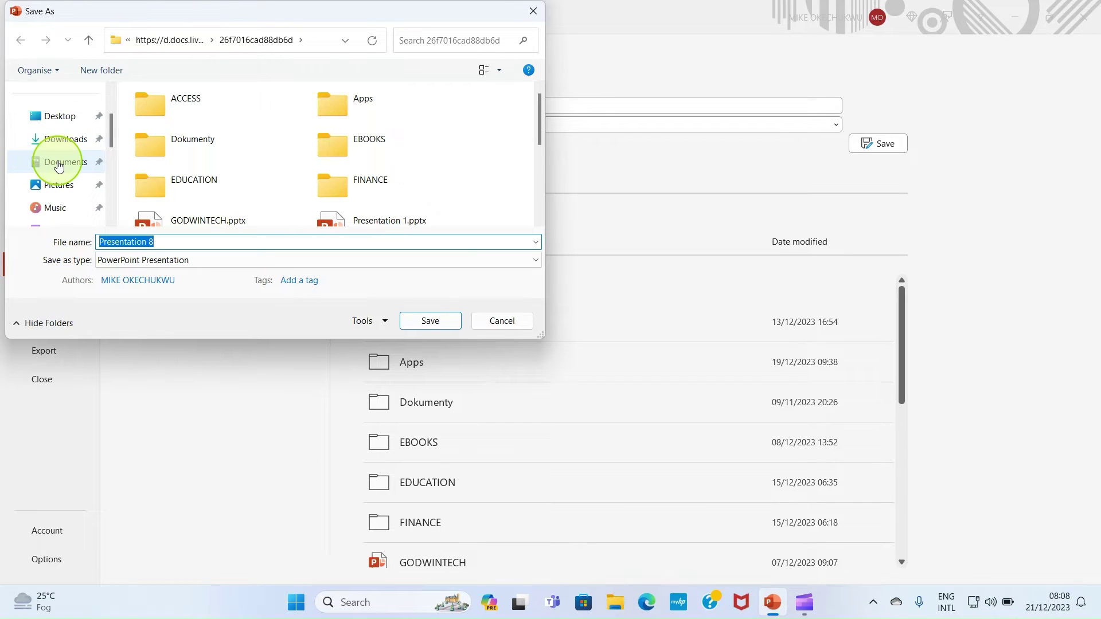
{"action": "left_click", "coordinate": [59, 167]}
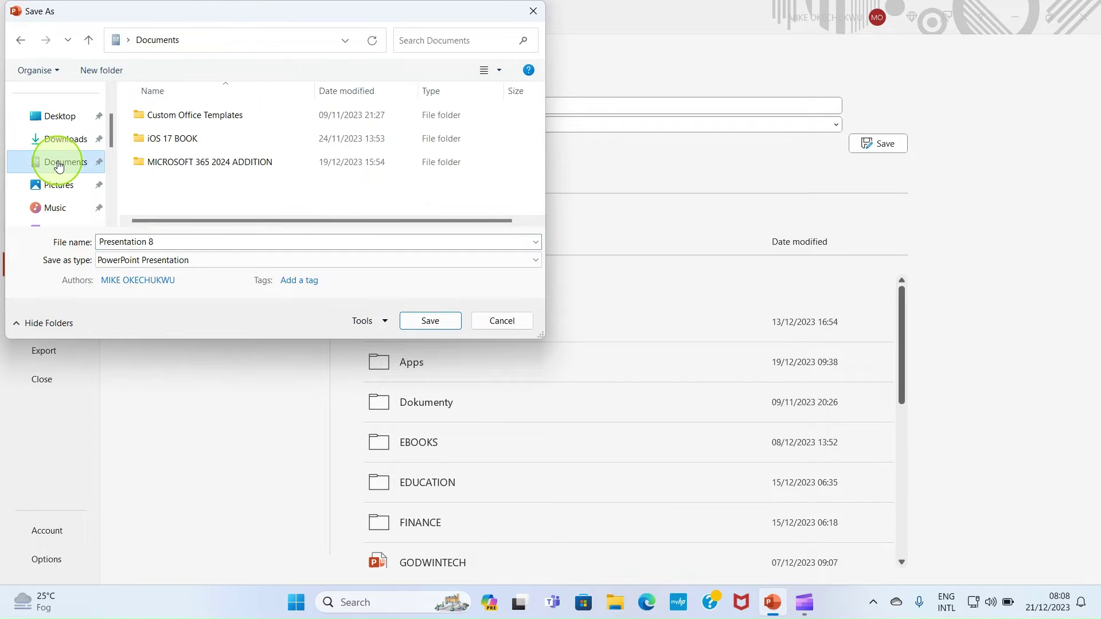
{"action": "left_click", "coordinate": [171, 242]}
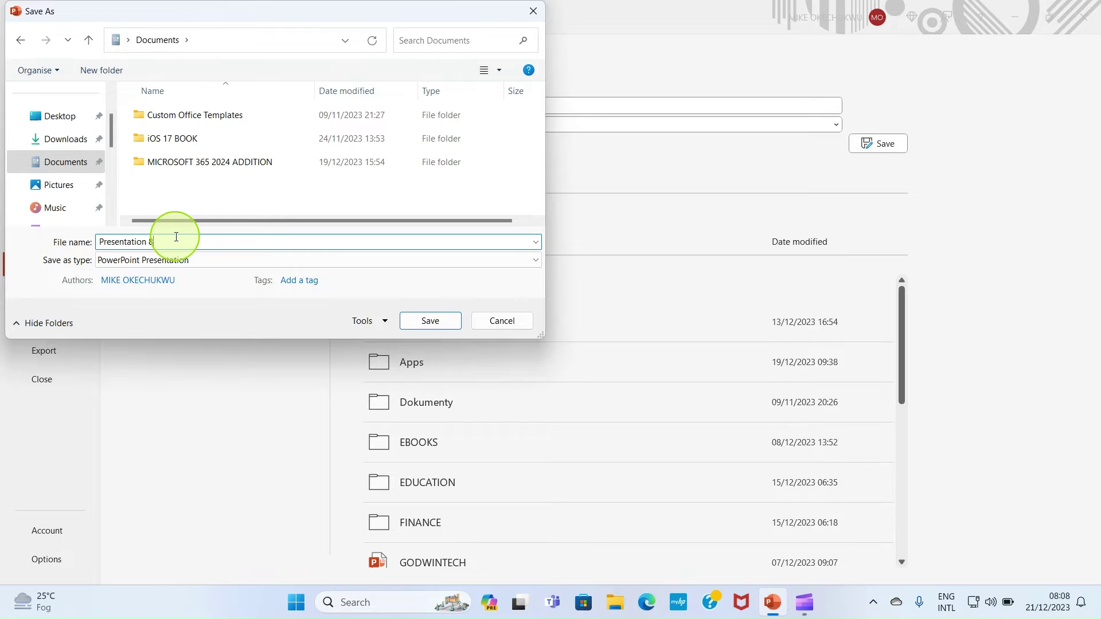
{"action": "left_click", "coordinate": [429, 320]}
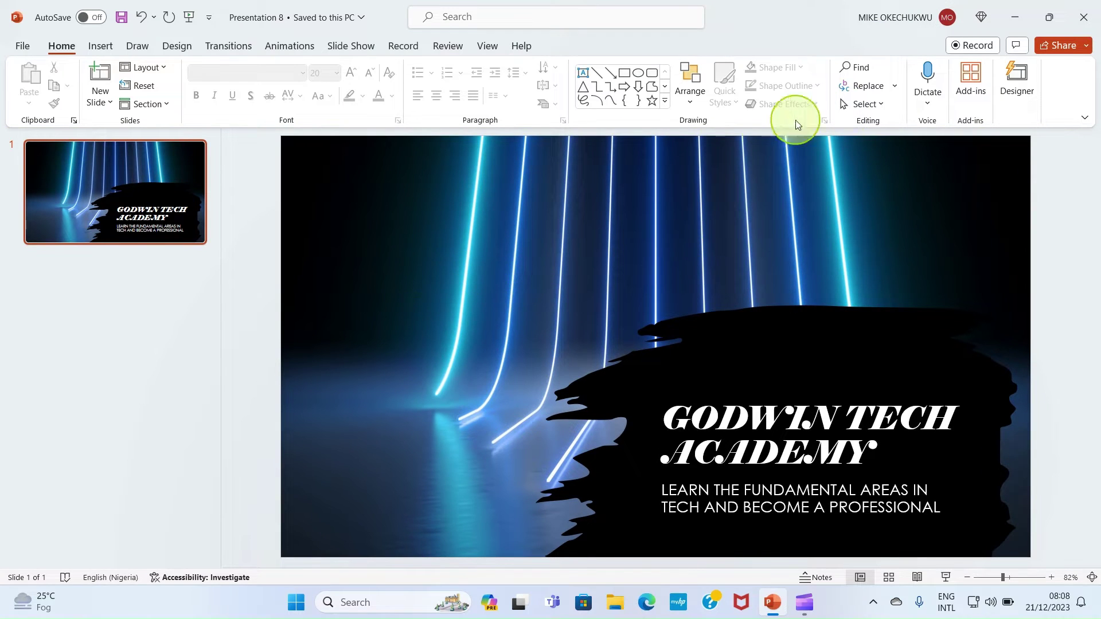
Step: Close PowerPoint and confirm in Quick Settings that Bluetooth is switched on
{"action": "left_click", "coordinate": [1089, 9]}
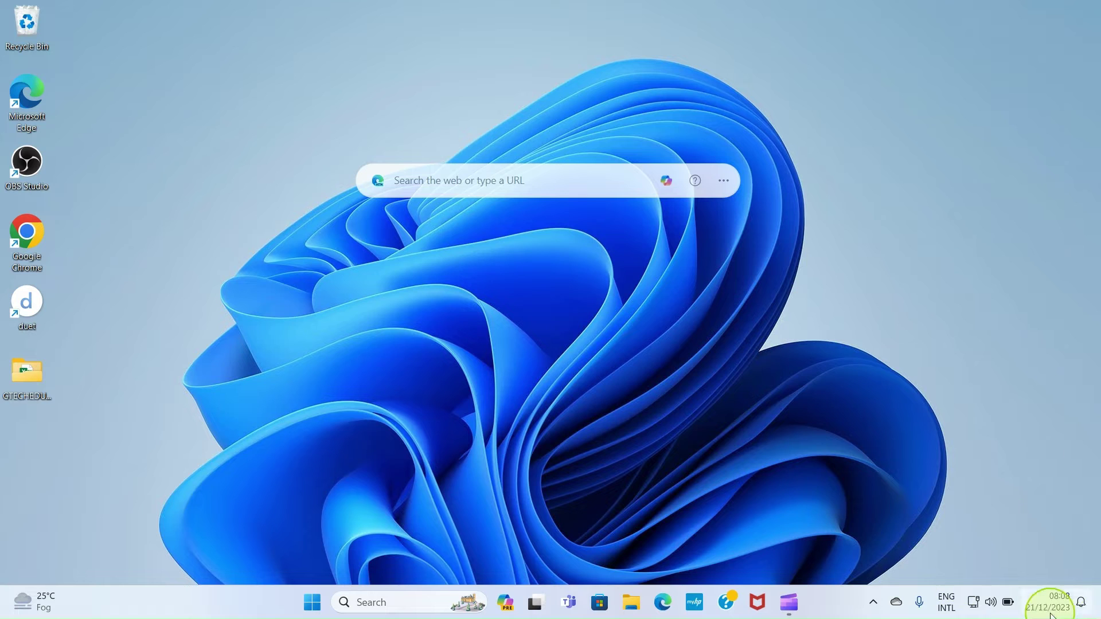
{"action": "left_click", "coordinate": [990, 605]}
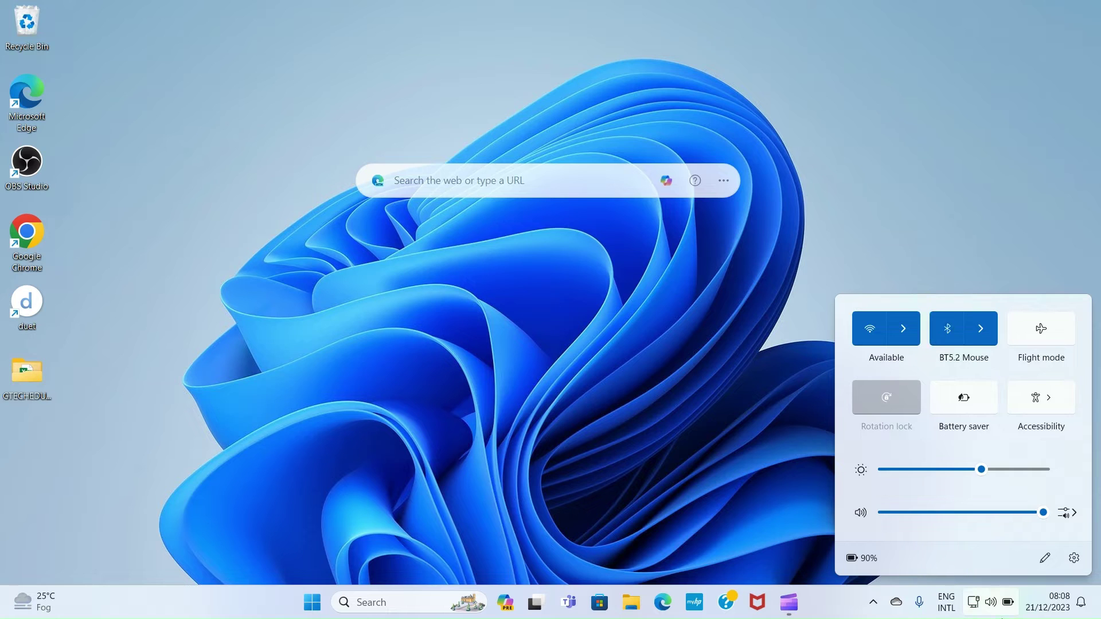
{"action": "left_click", "coordinate": [973, 602]}
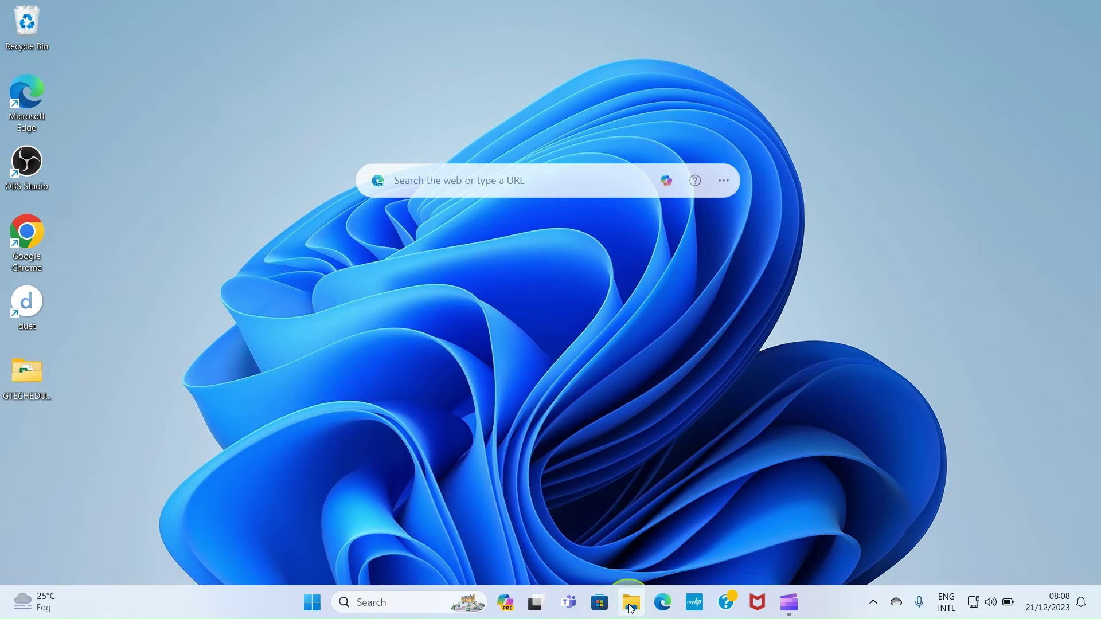
Step: In File Explorer's Documents folder, bring up the full action menu for Presentation 8
{"action": "left_click", "coordinate": [632, 603]}
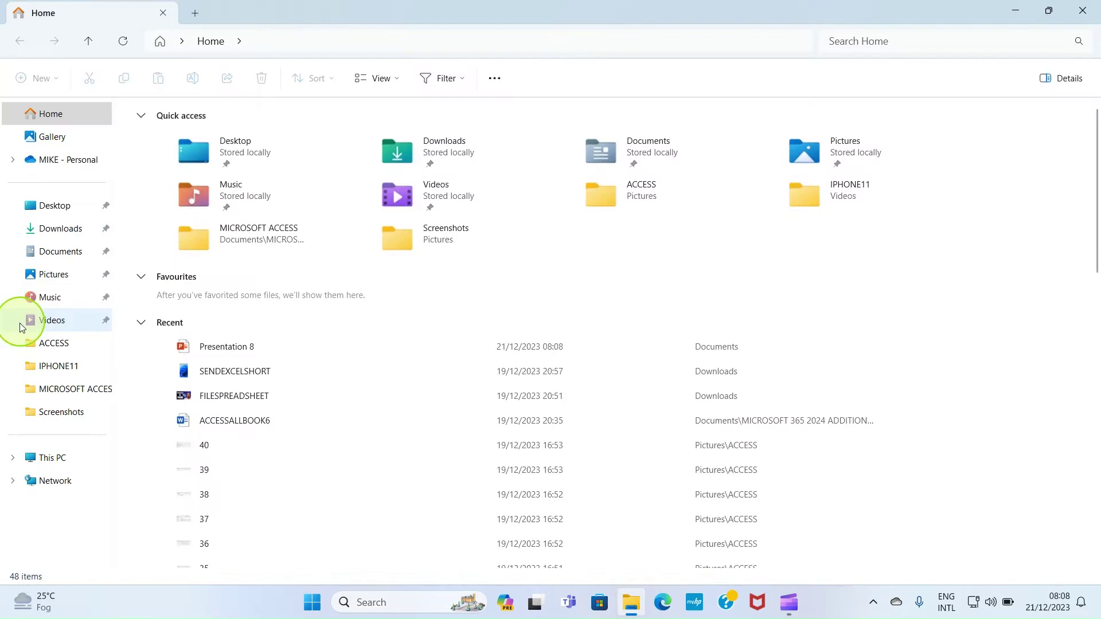
{"action": "left_click", "coordinate": [37, 256]}
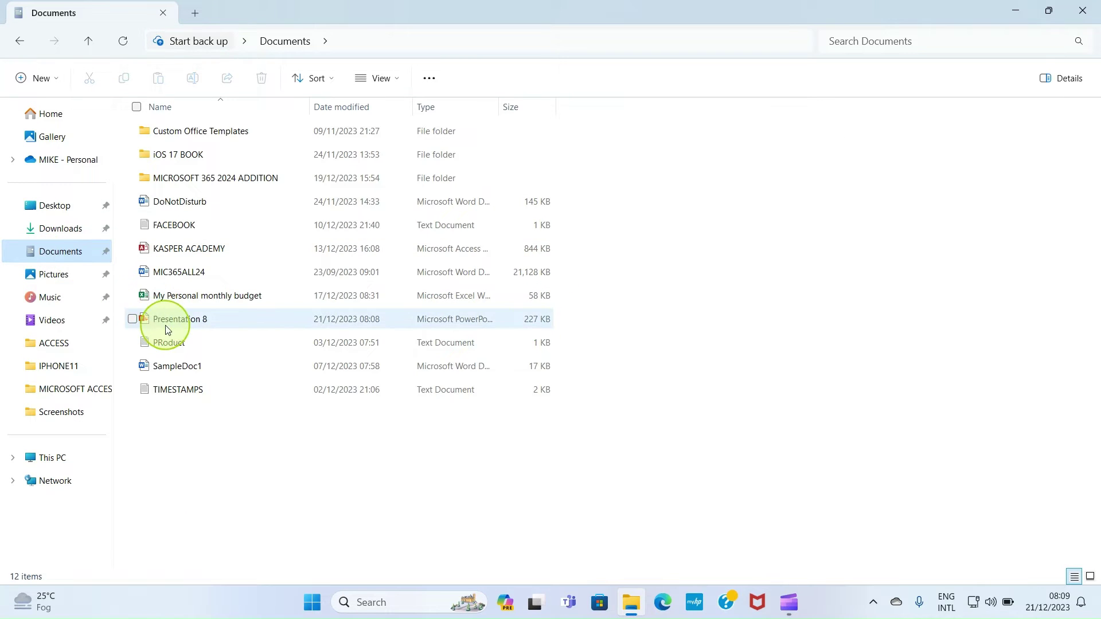
{"action": "left_click", "coordinate": [143, 321]}
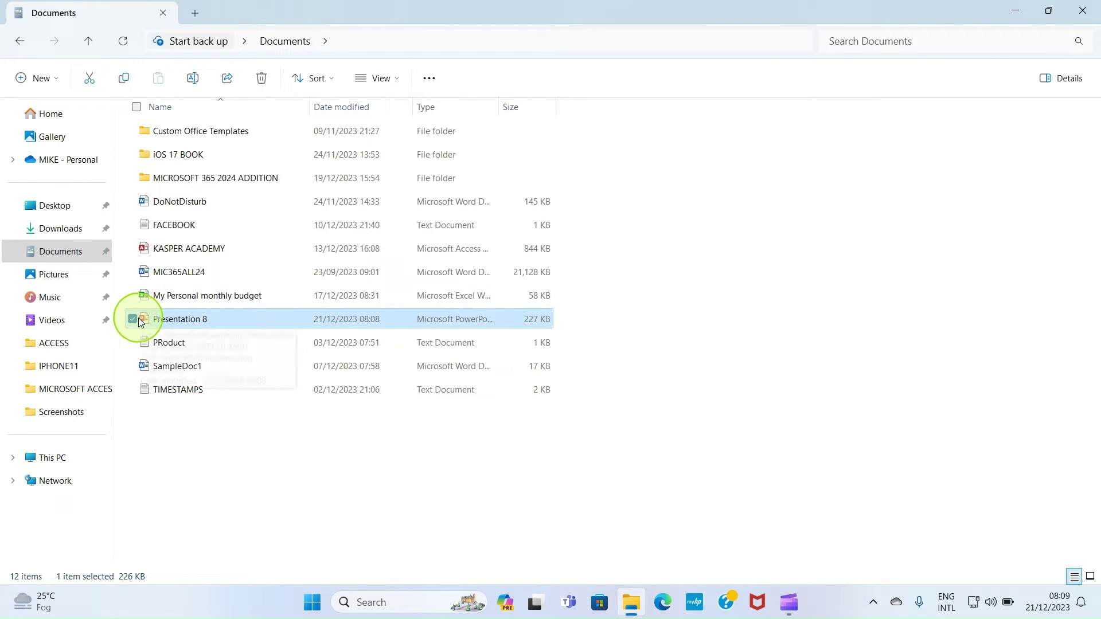
{"action": "right_click", "coordinate": [142, 321]}
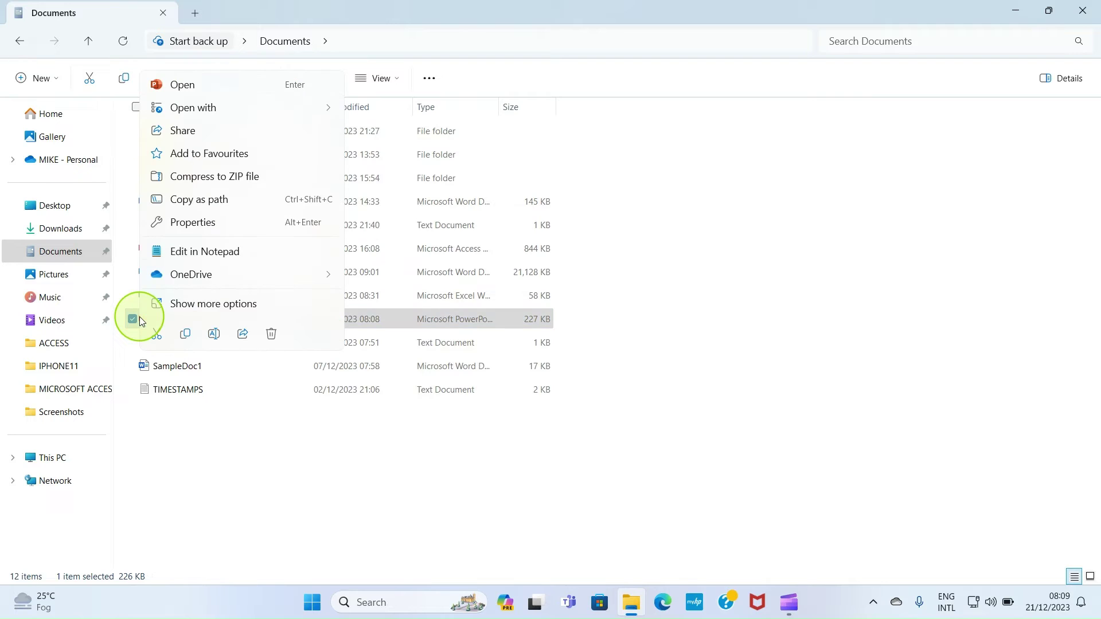
{"action": "left_click", "coordinate": [206, 310]}
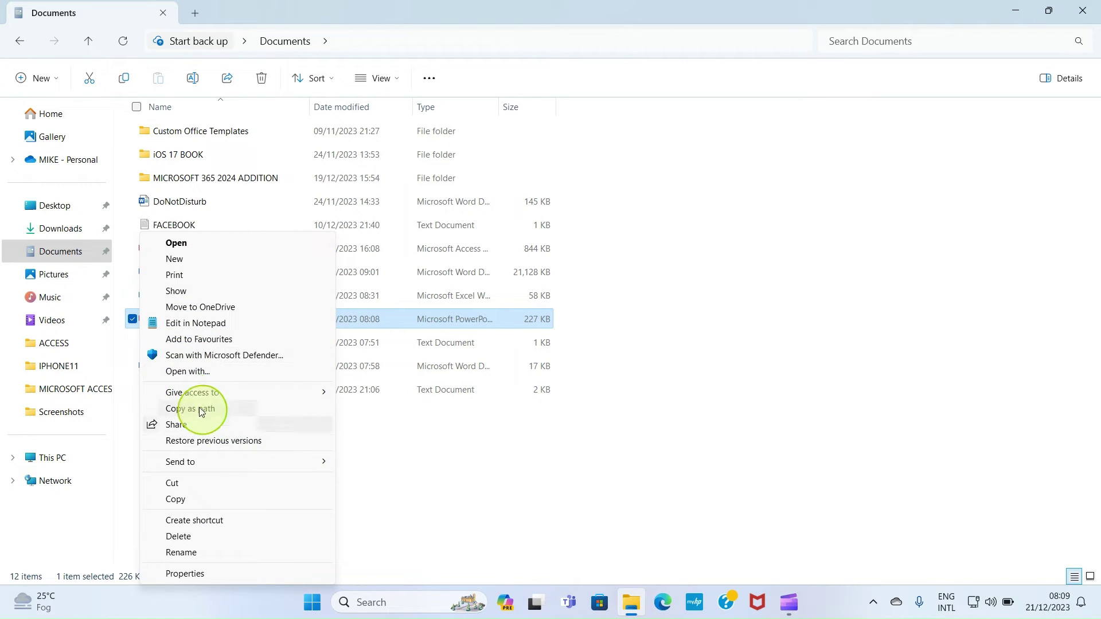
Step: Send Presentation 8 over Bluetooth to the TECNO Pouvoir 3 phone
{"action": "mouse_move", "coordinate": [216, 462]}
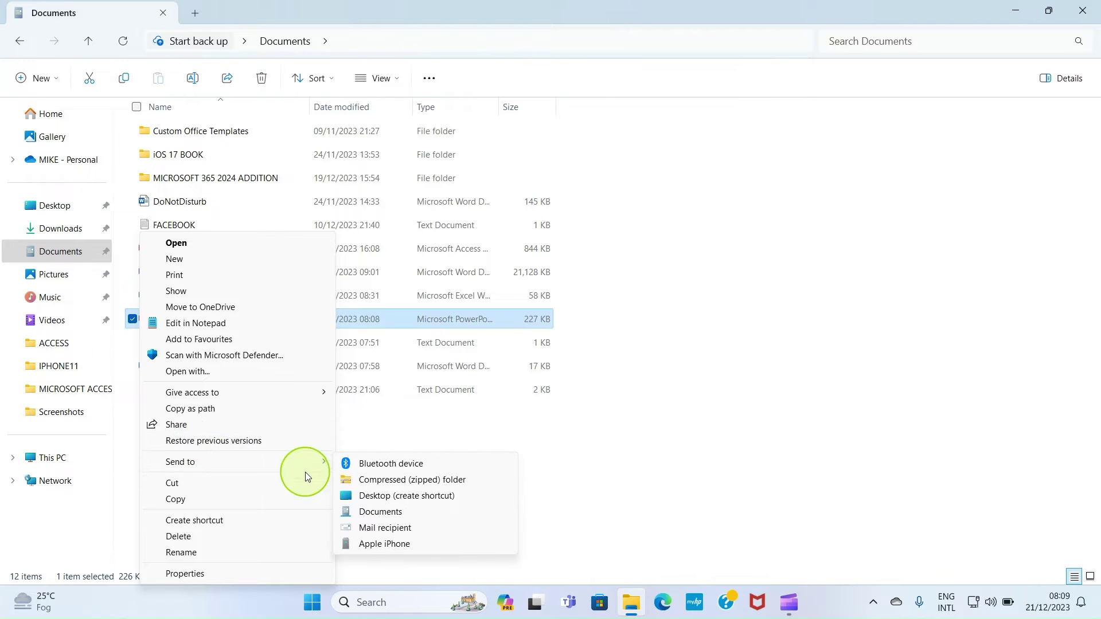
{"action": "left_click", "coordinate": [402, 463]}
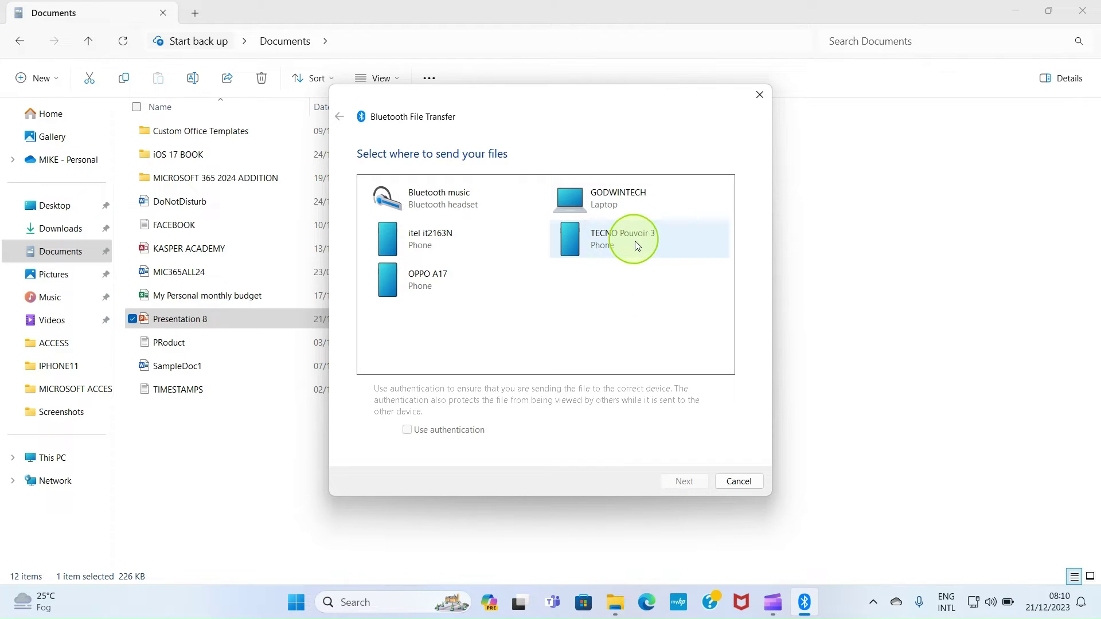
{"action": "left_click", "coordinate": [619, 241]}
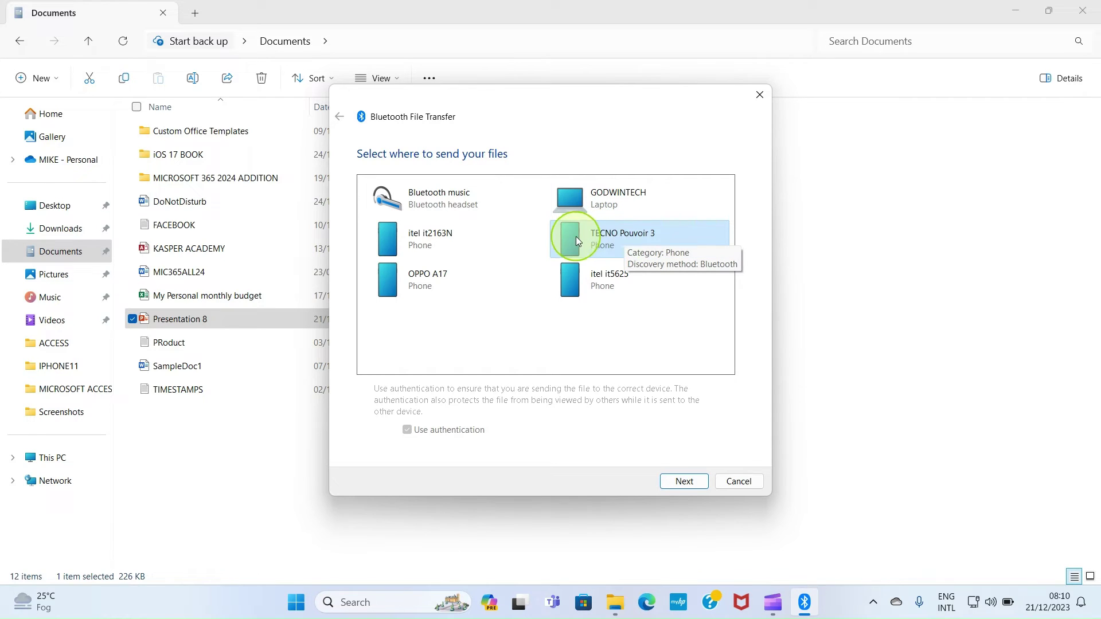
{"action": "left_click", "coordinate": [686, 478]}
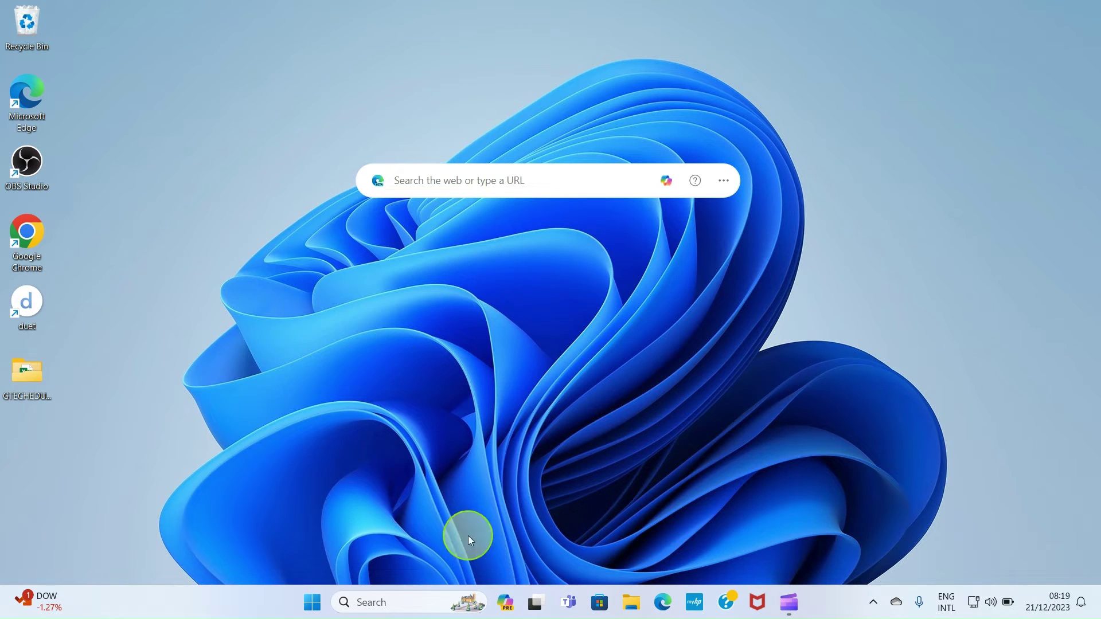
{"action": "left_click", "coordinate": [598, 606]}
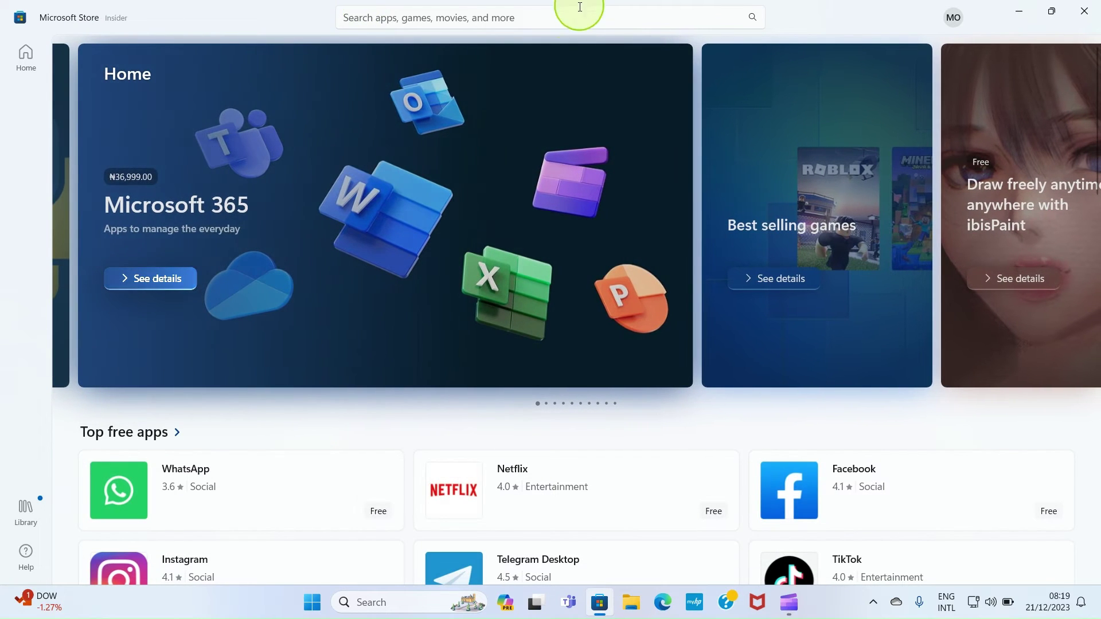
{"action": "left_click", "coordinate": [460, 16]}
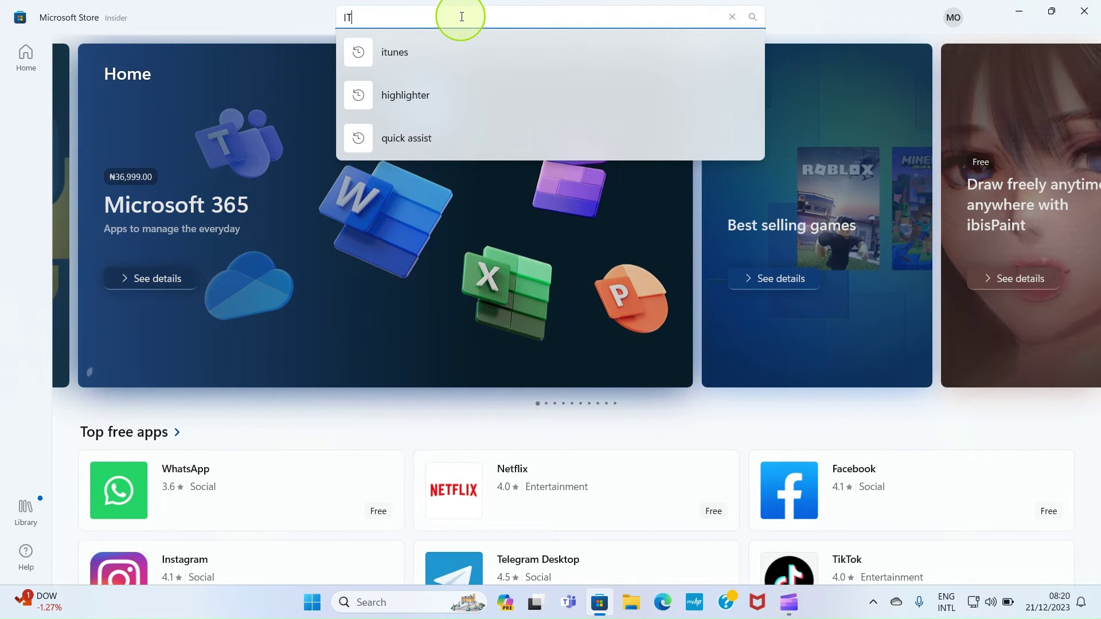
{"action": "type", "text": "ITUNE"}
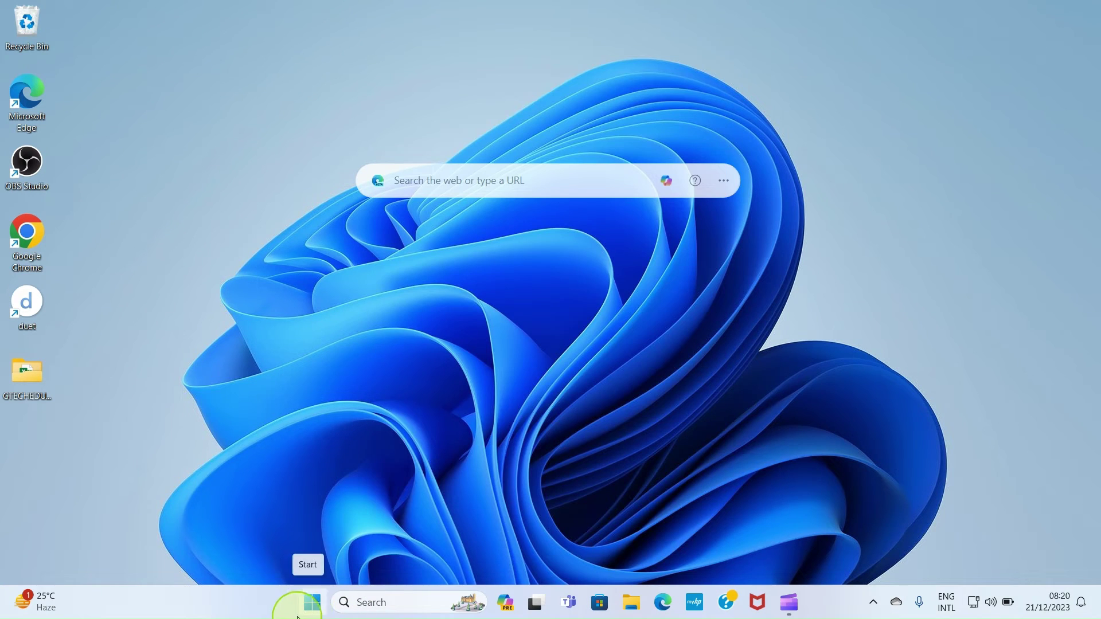
Step: Search the Start menu for ITUNES and launch iTunes from the results
{"action": "left_click", "coordinate": [311, 602]}
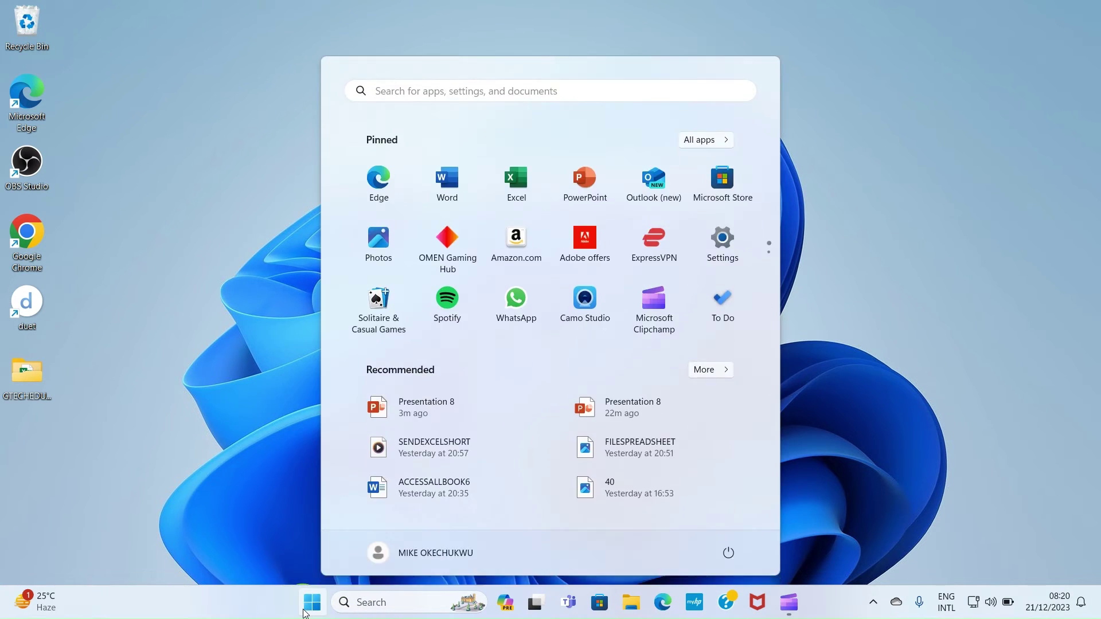
{"action": "left_click", "coordinate": [432, 98]}
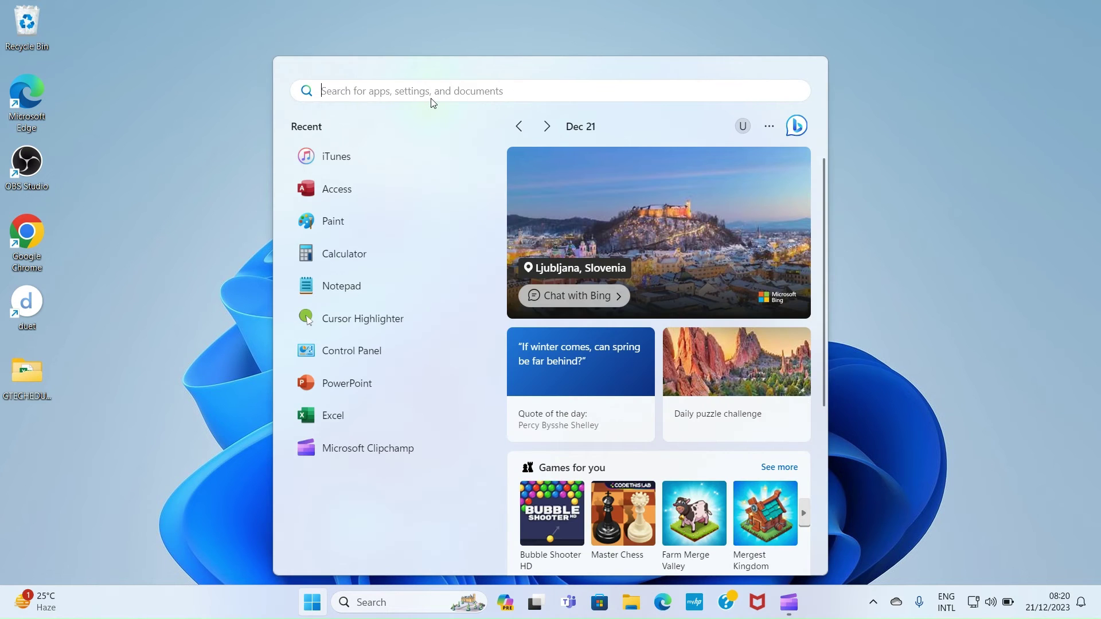
{"action": "type", "text": "ITUNES"}
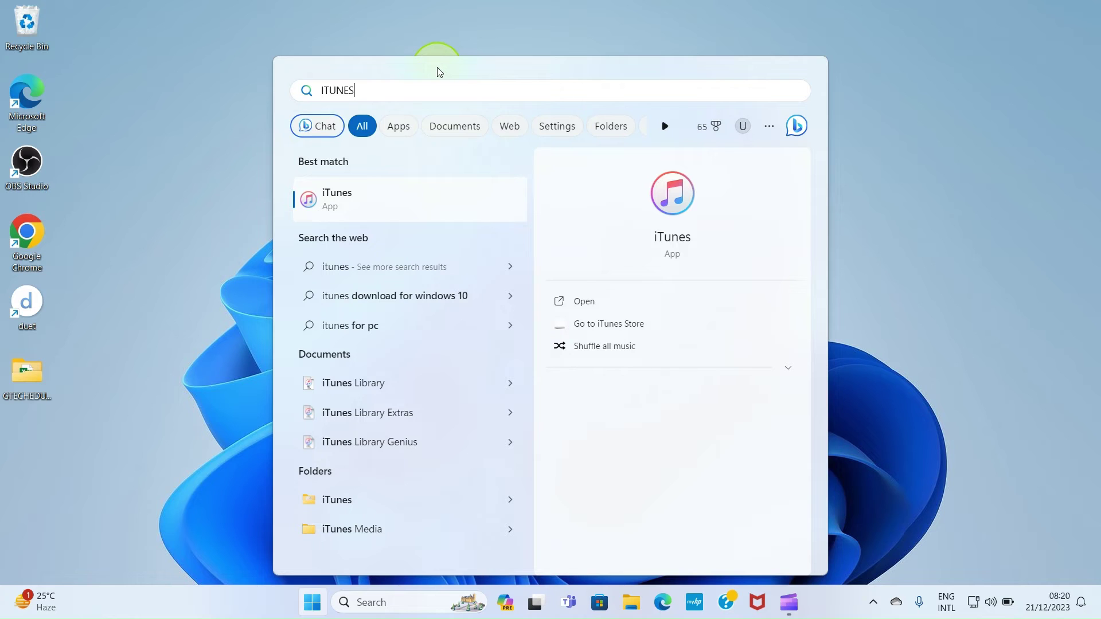
{"action": "left_click", "coordinate": [391, 206]}
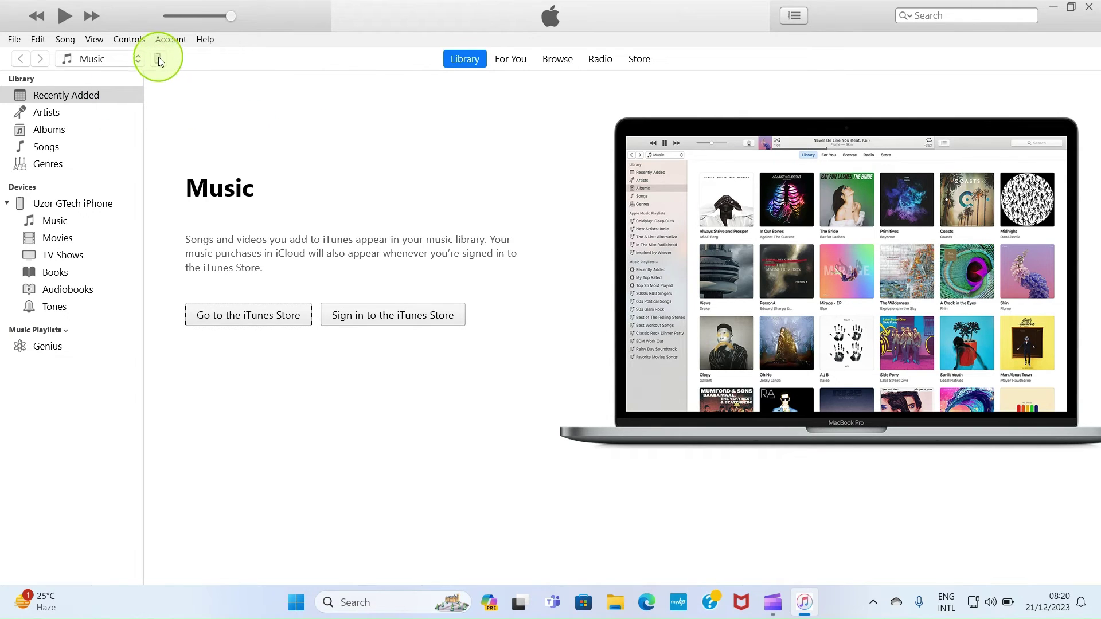
Step: Open the iPhone's File Sharing page and select Excel to list its documents
{"action": "left_click", "coordinate": [159, 59]}
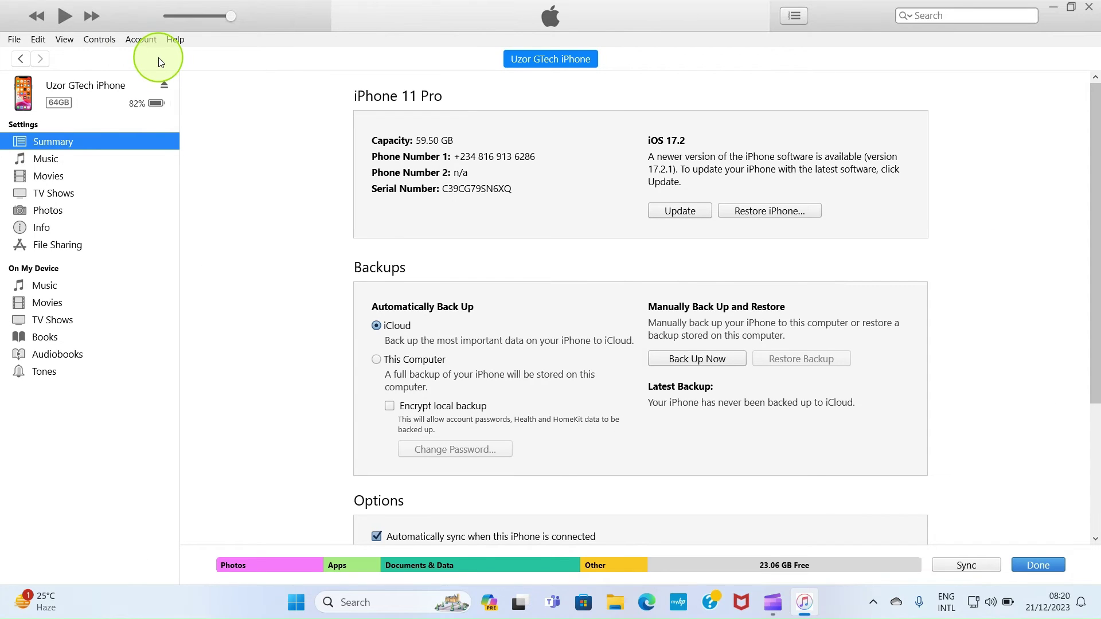
{"action": "left_click", "coordinate": [50, 250]}
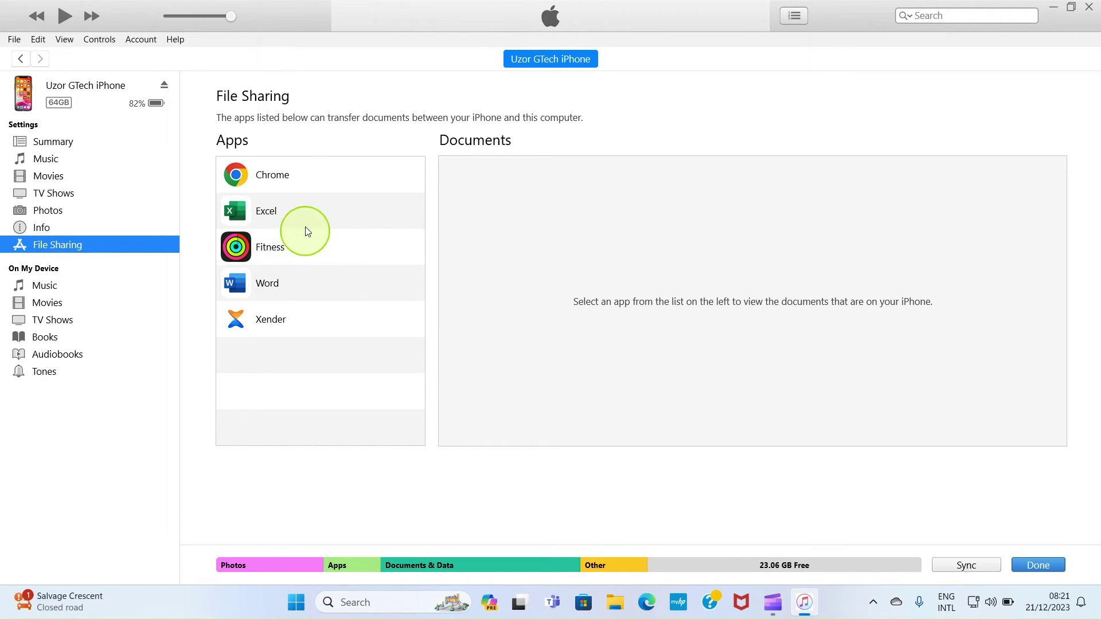
{"action": "left_click", "coordinate": [285, 221]}
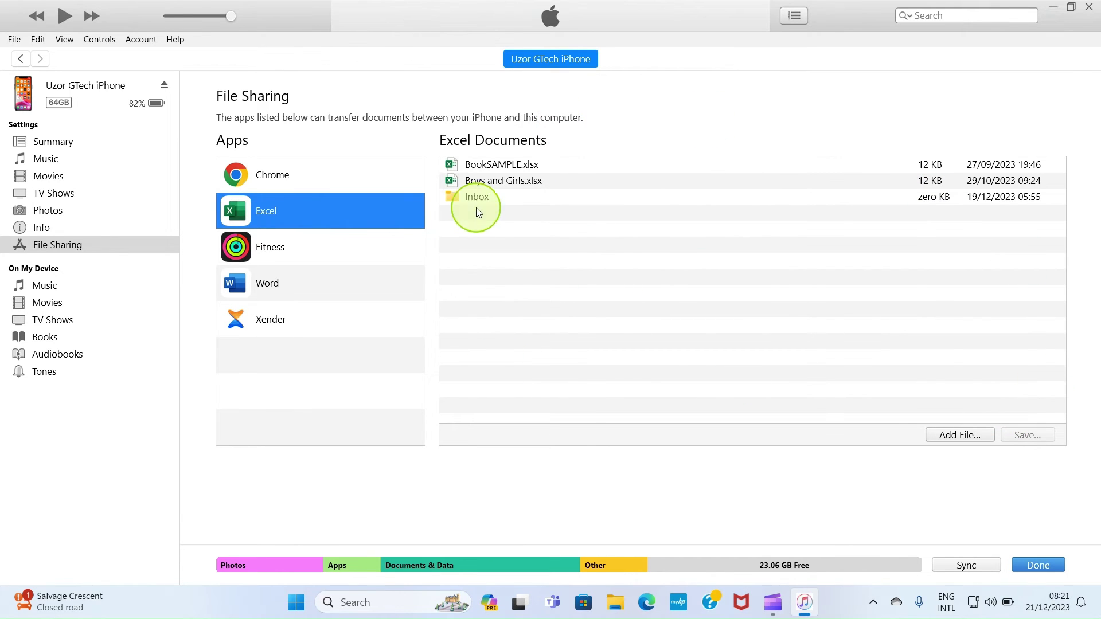
Step: In the Add File dialog, browse to Documents and choose Presentation 8
{"action": "left_click", "coordinate": [951, 435]}
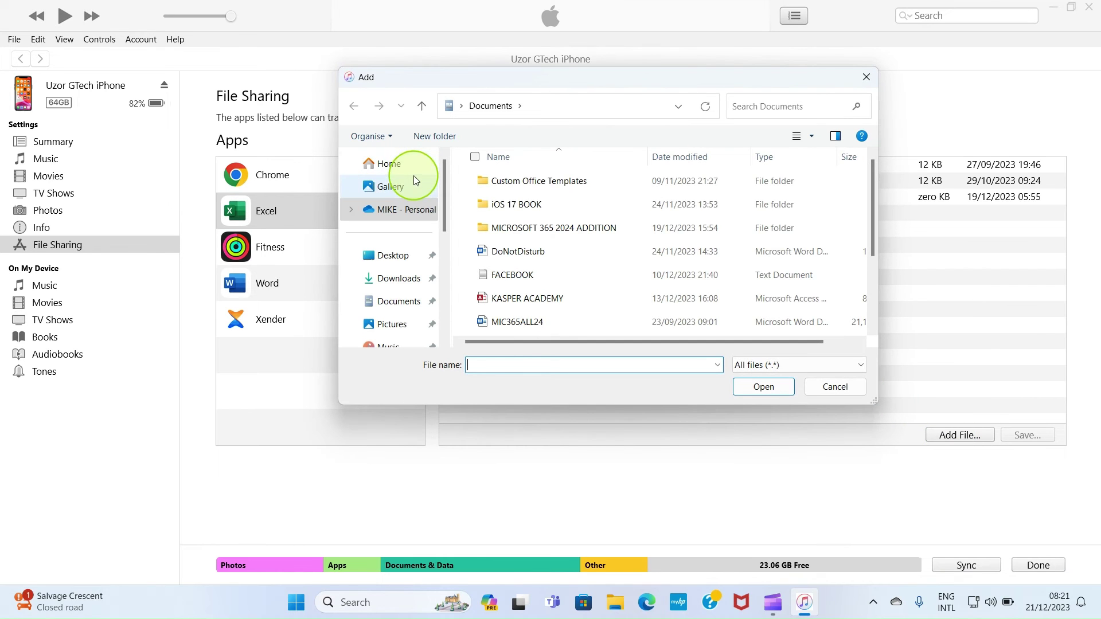
{"action": "scroll", "coordinate": [515, 241], "scroll_direction": "down", "scroll_amount": 2}
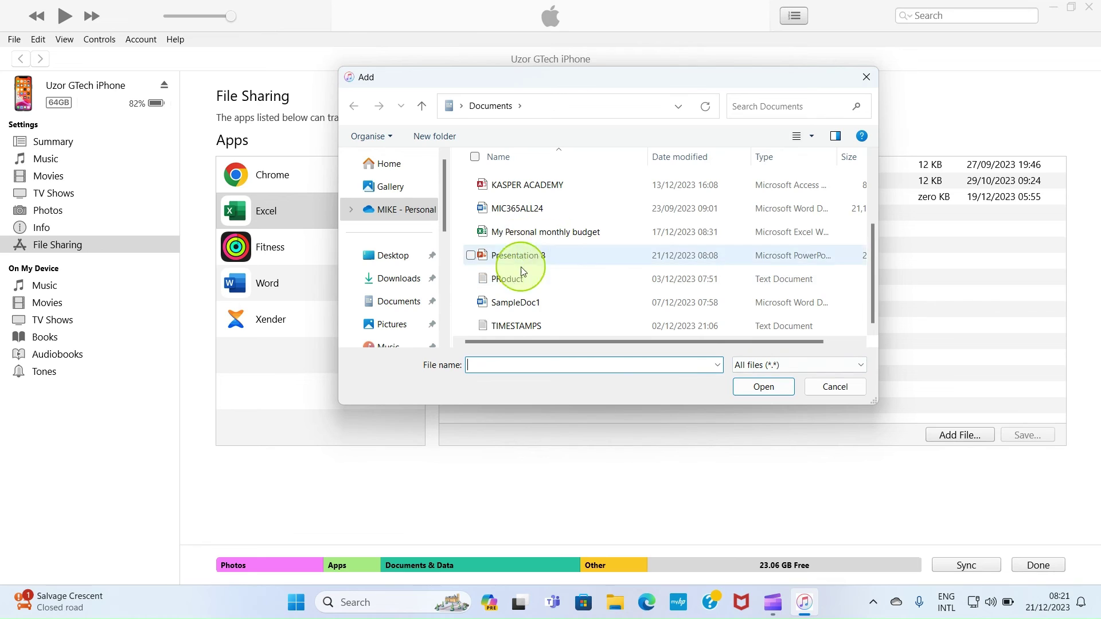
{"action": "left_click", "coordinate": [394, 258]}
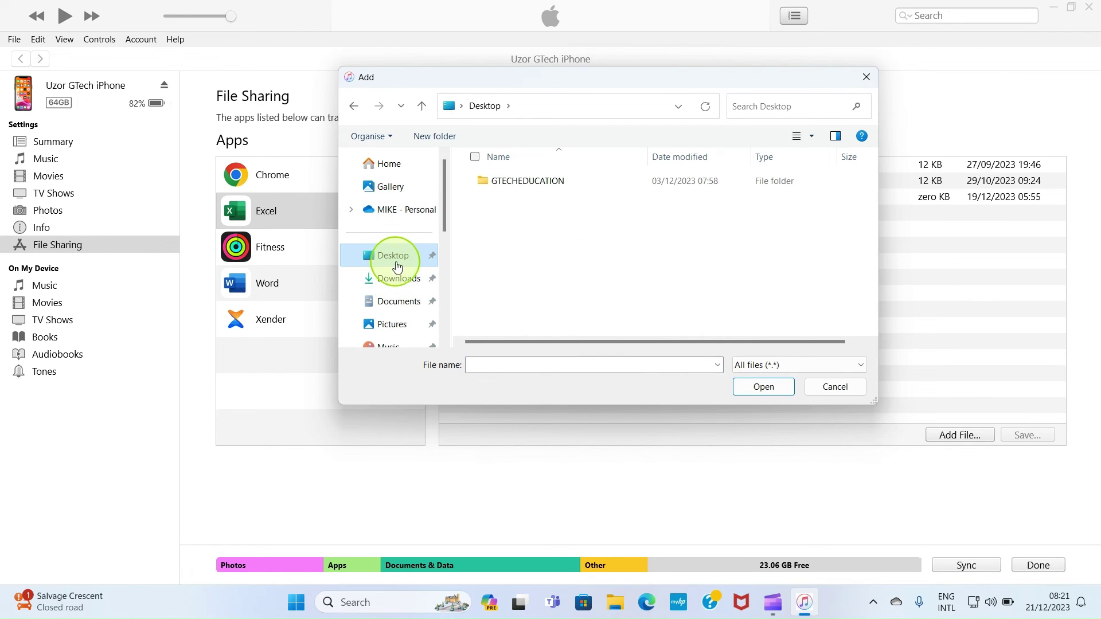
{"action": "left_click", "coordinate": [401, 300]}
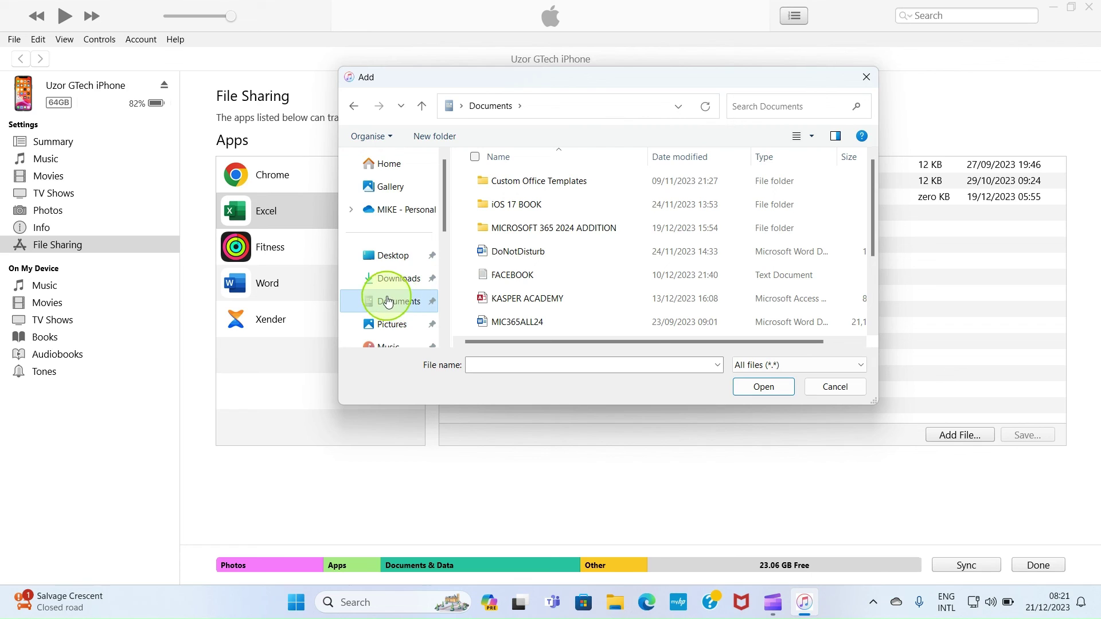
{"action": "scroll", "coordinate": [573, 258], "scroll_direction": "down", "scroll_amount": 2}
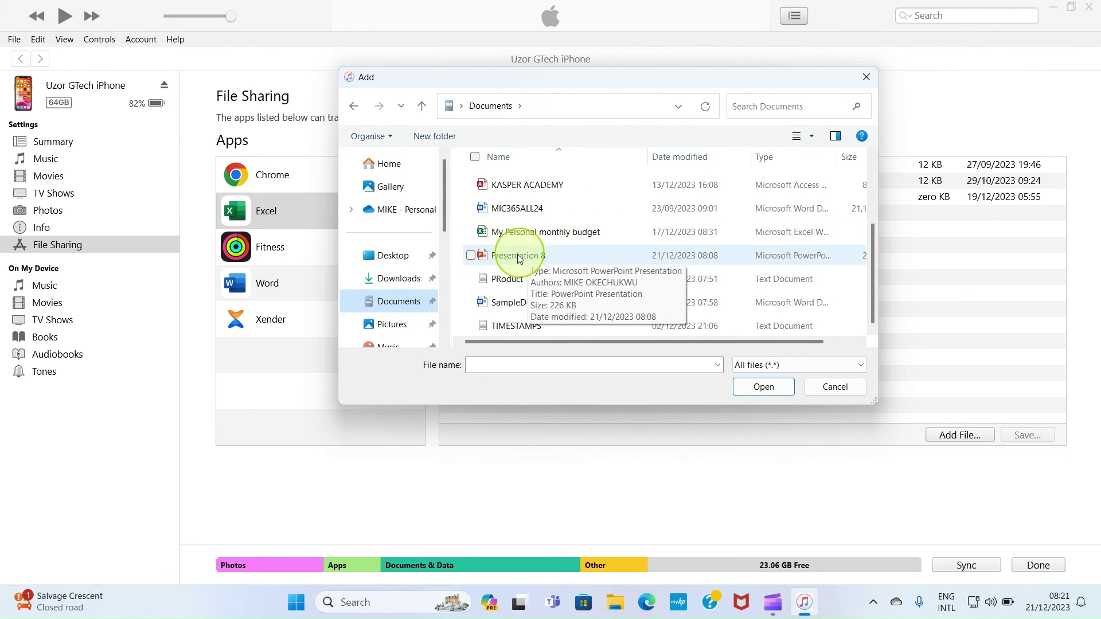
{"action": "left_click", "coordinate": [471, 256]}
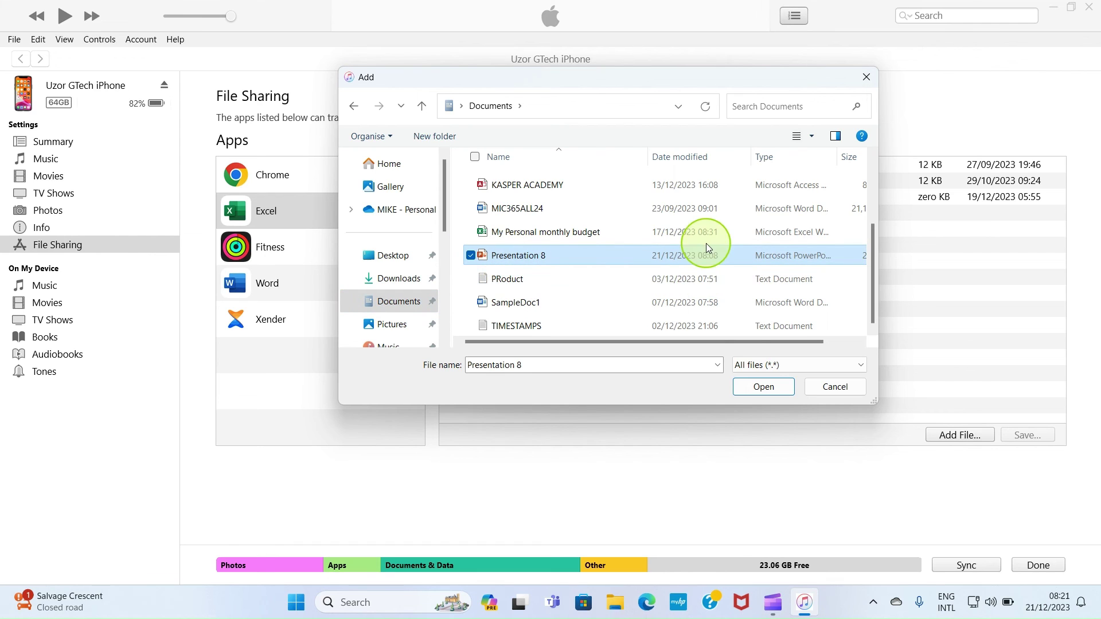
Step: Confirm adding Presentation 8.pptx to Excel's documents on the iPhone
{"action": "left_click", "coordinate": [764, 387]}
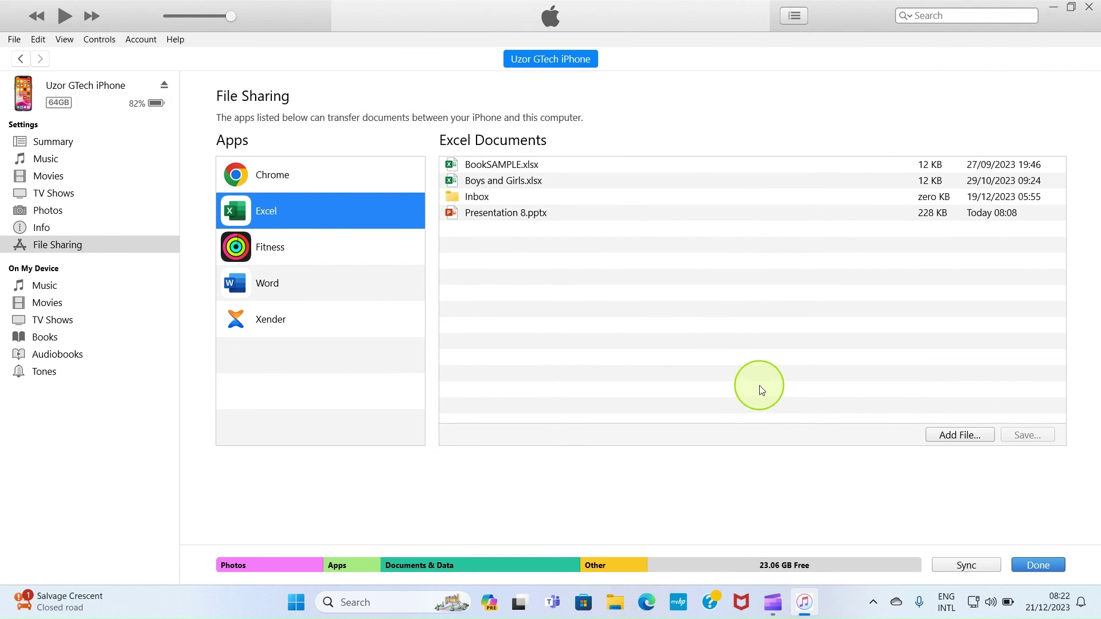